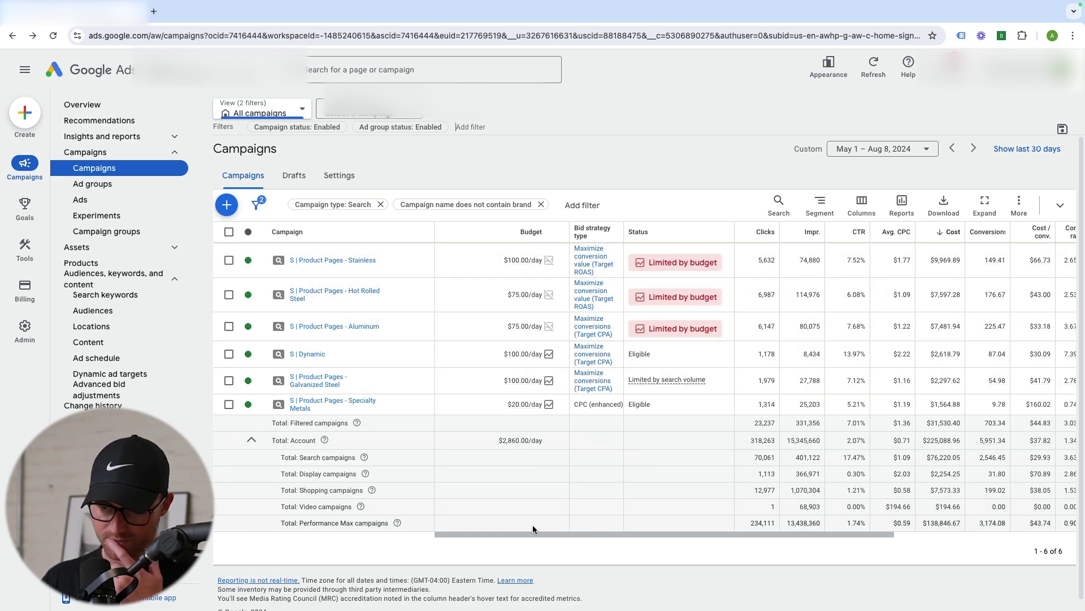
- Compare the conversion value / cost, status and search impression share of the non-brand search campaigns
drag(510, 536, 695, 515)
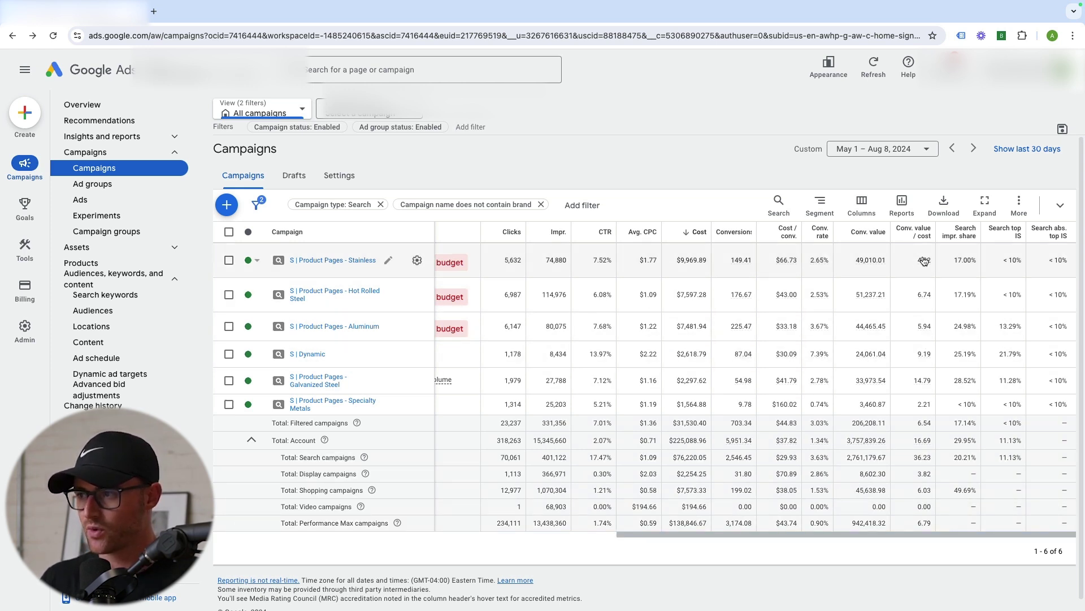
double_click(925, 295)
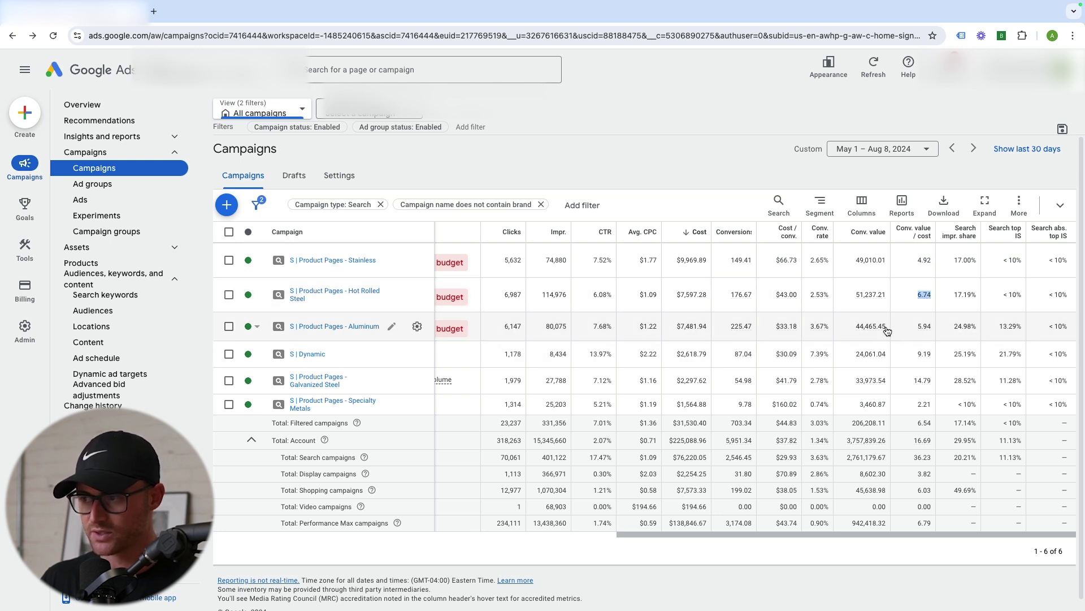
double_click(904, 321)
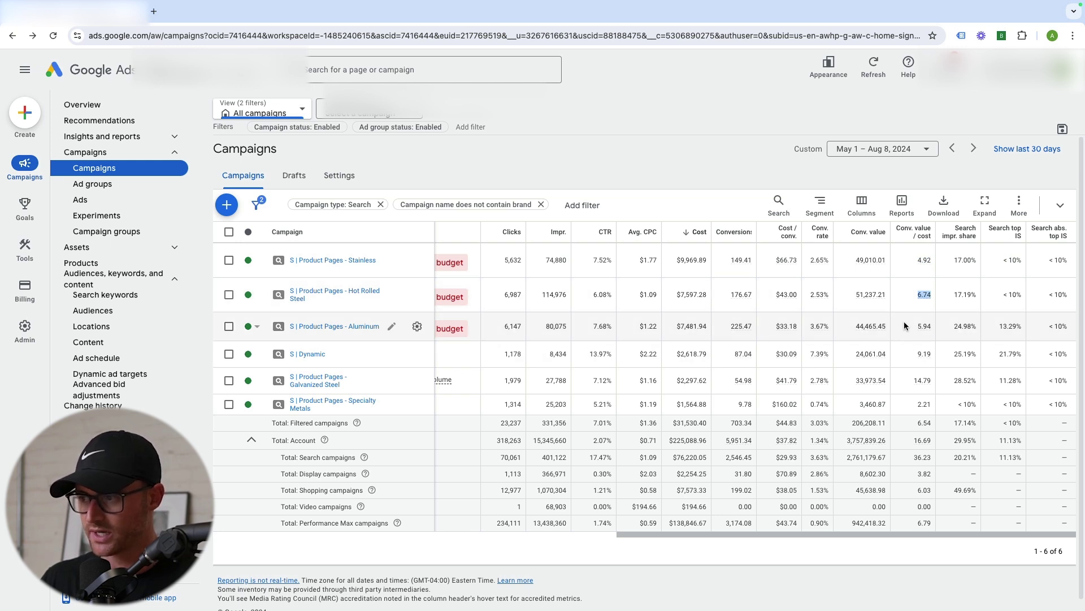
double_click(910, 354)
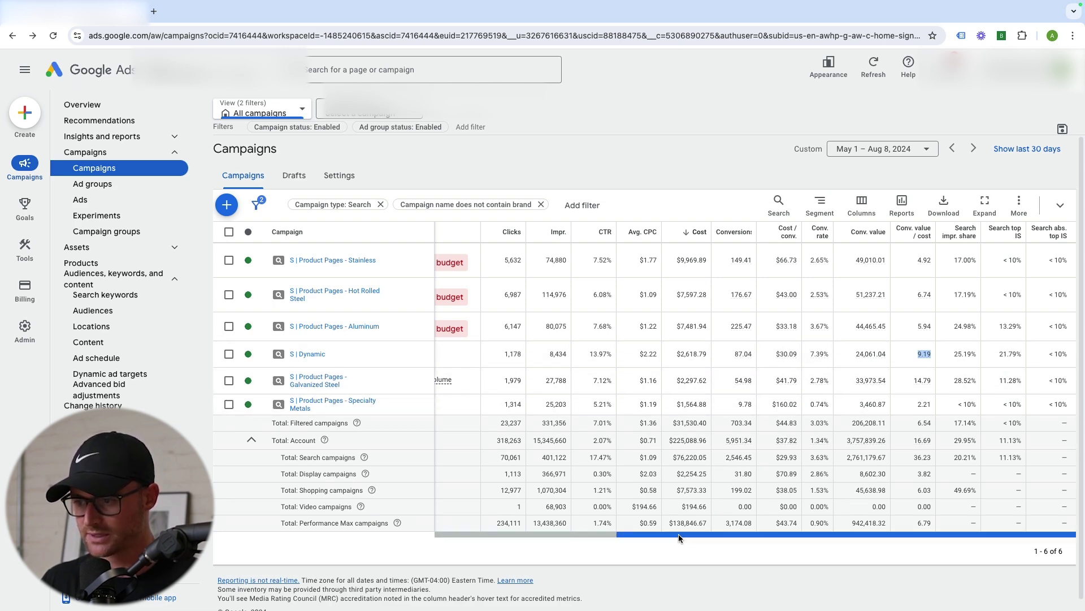
drag(679, 535, 635, 534)
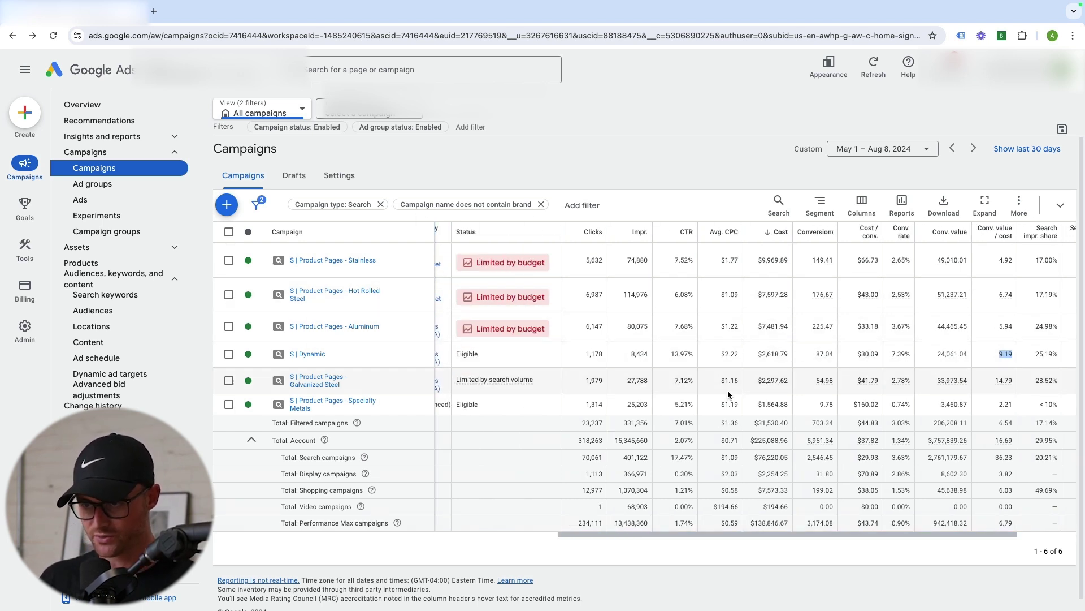
drag(779, 532, 894, 459)
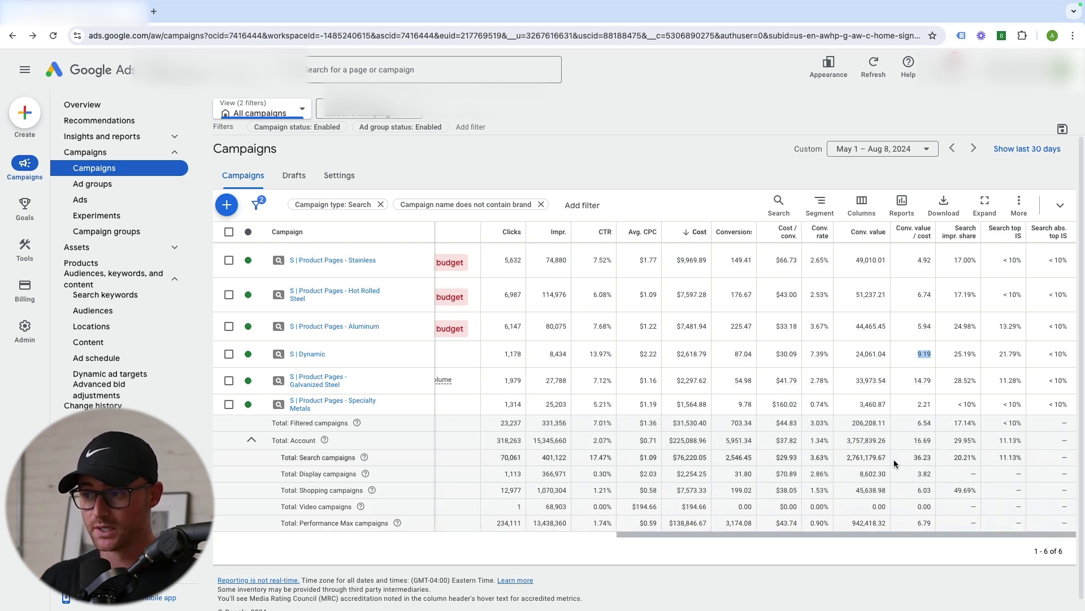
click(786, 531)
drag(786, 532, 719, 542)
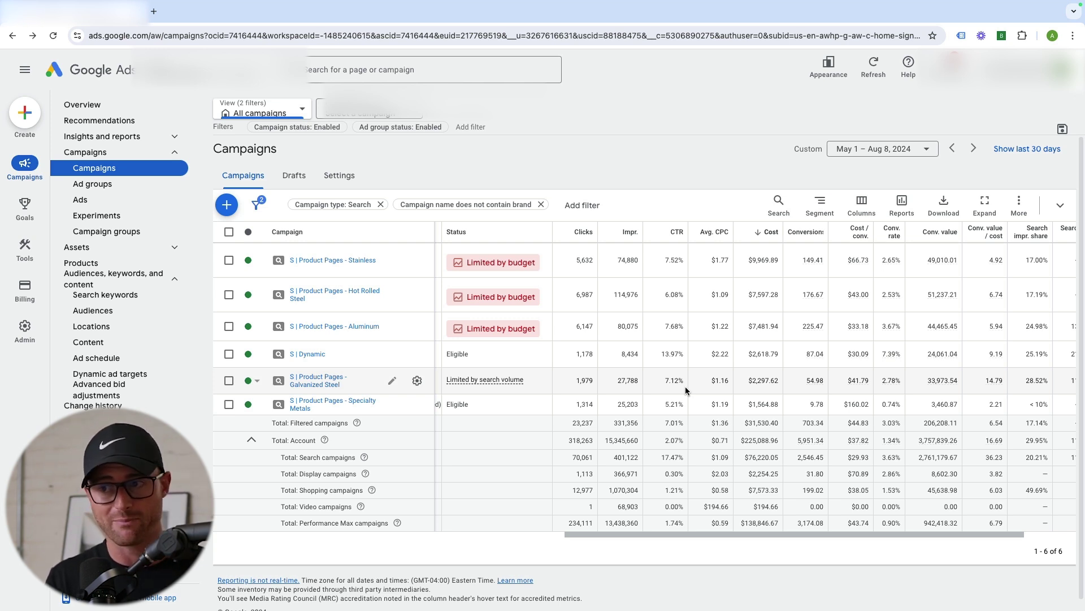
- Open the search keywords of the Product Pages - Stainless campaign and compare the target ROAS with the total conversion value / cost
click(340, 261)
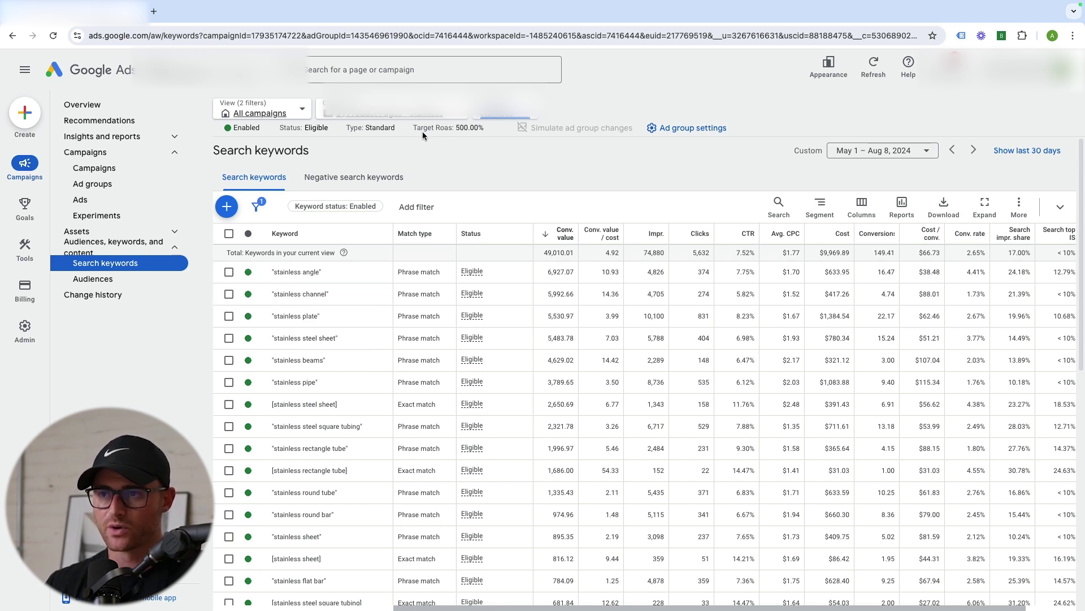
drag(413, 127, 504, 131)
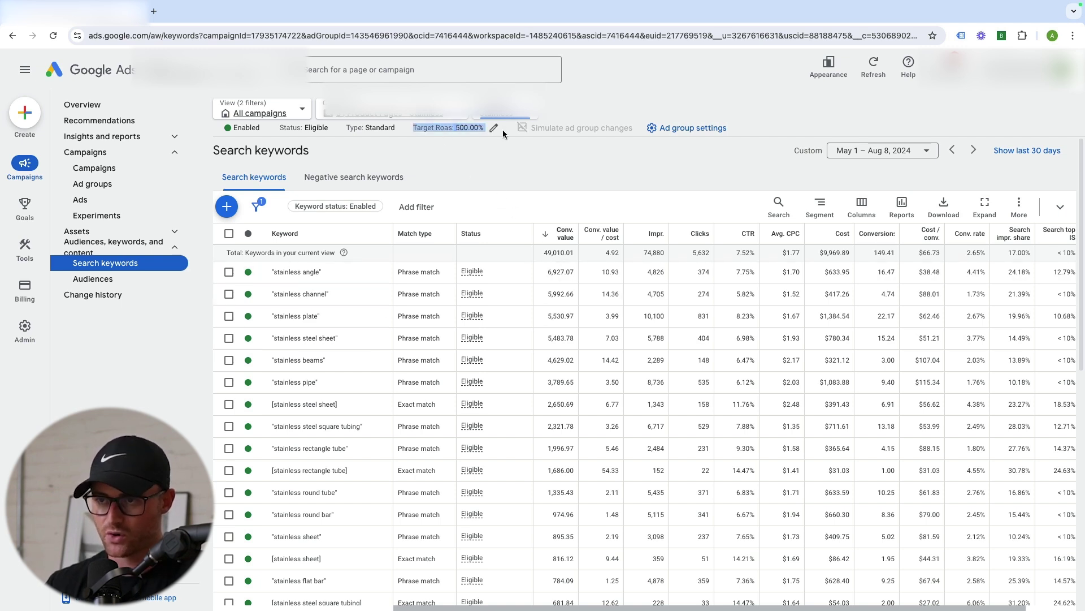
click(513, 158)
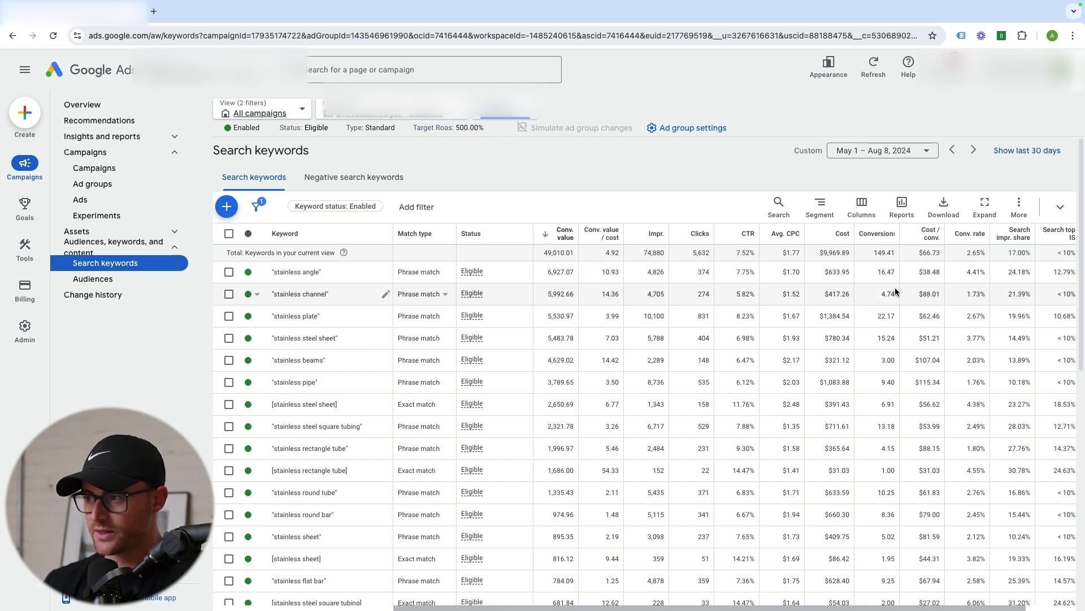
drag(666, 253, 604, 249)
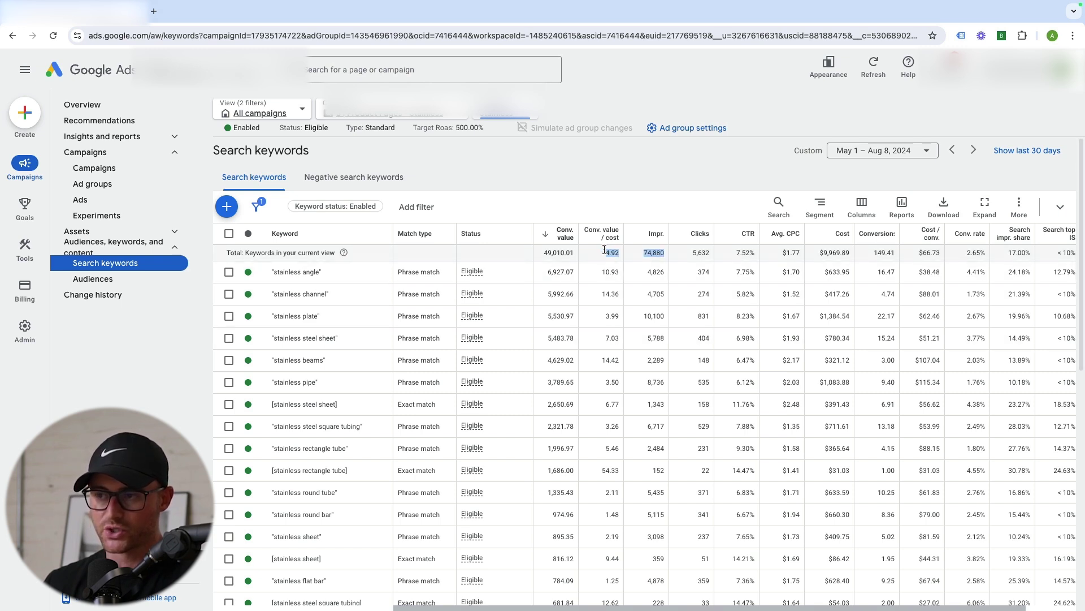
double_click(608, 252)
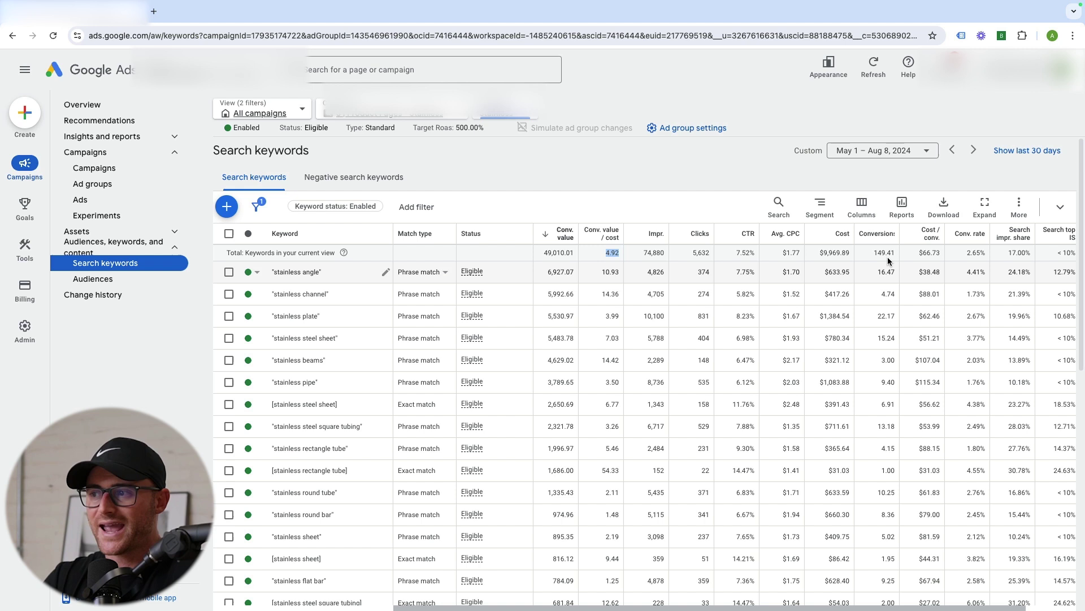
- Check the conversions and conversion rate of the "stainless plate" phrase-match keyword
click(483, 259)
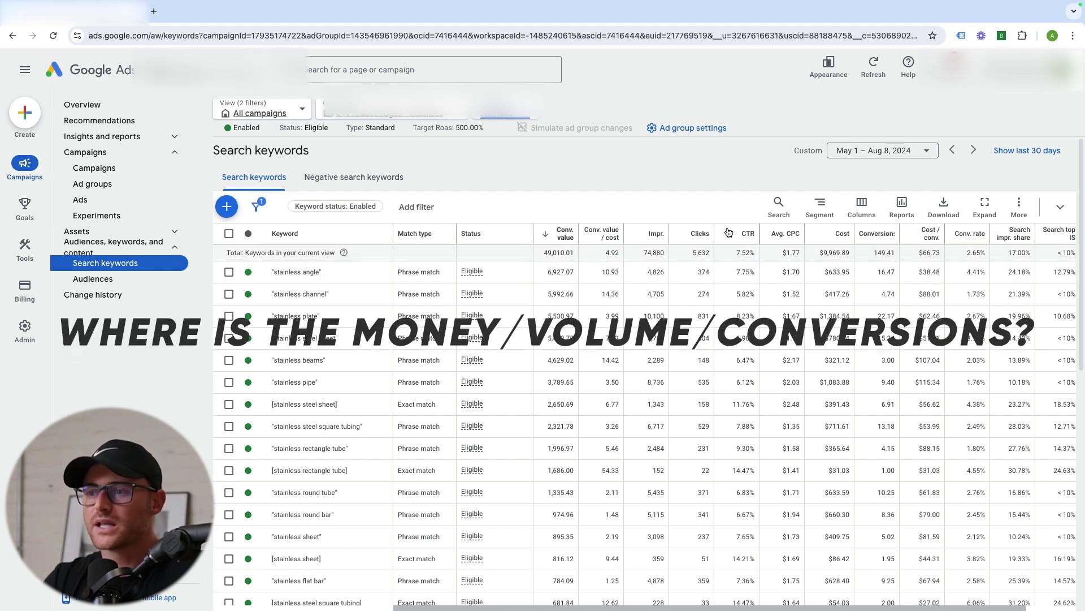
drag(878, 315, 893, 316)
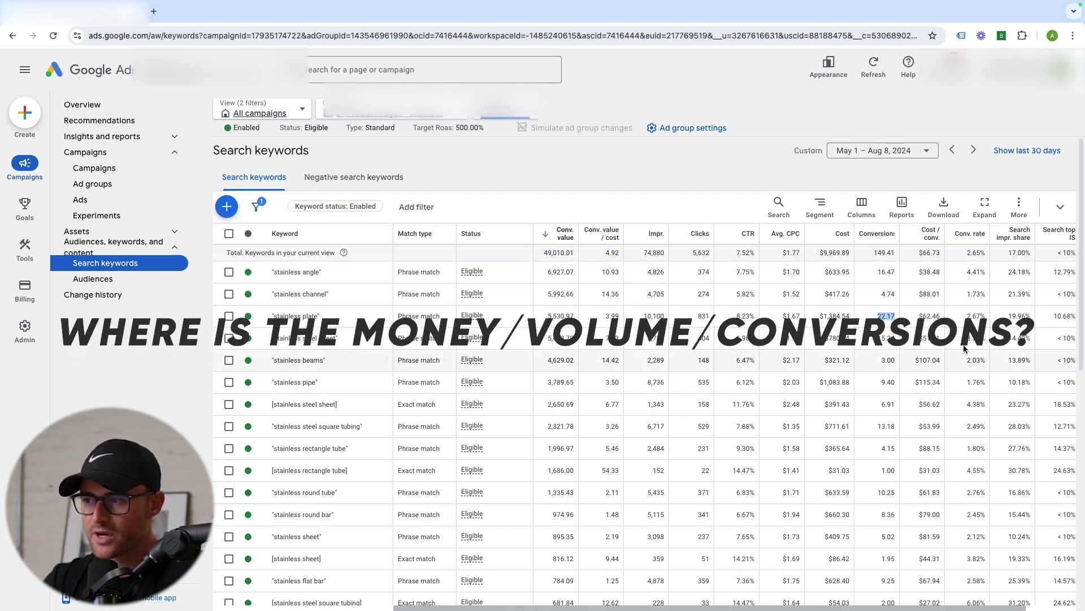
click(973, 315)
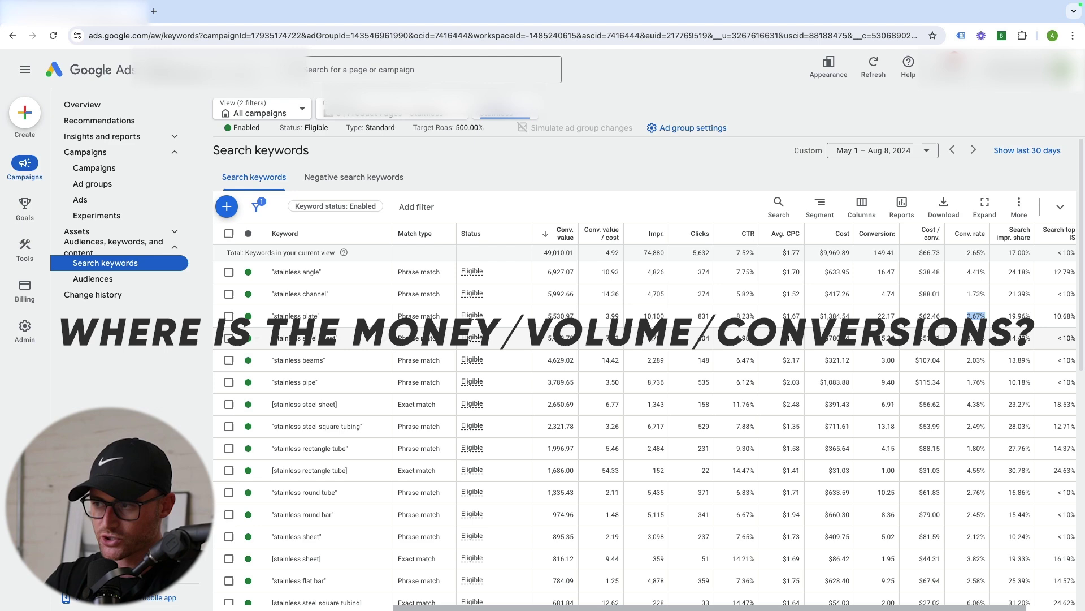
double_click(973, 315)
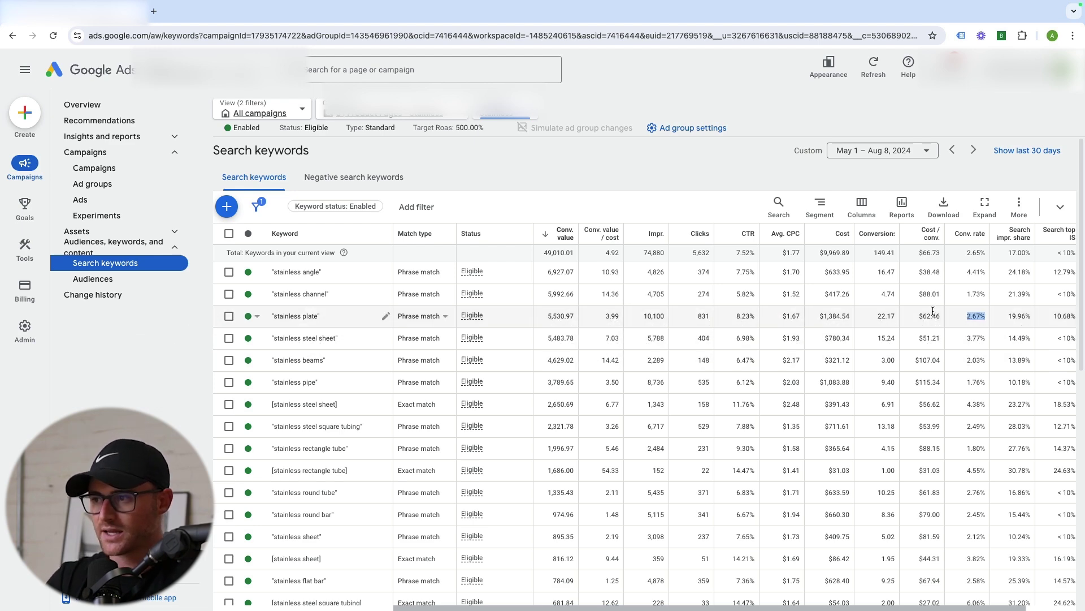
- Show the keyword data for the last 30 days and sort the keywords by conversions, highest first
click(880, 151)
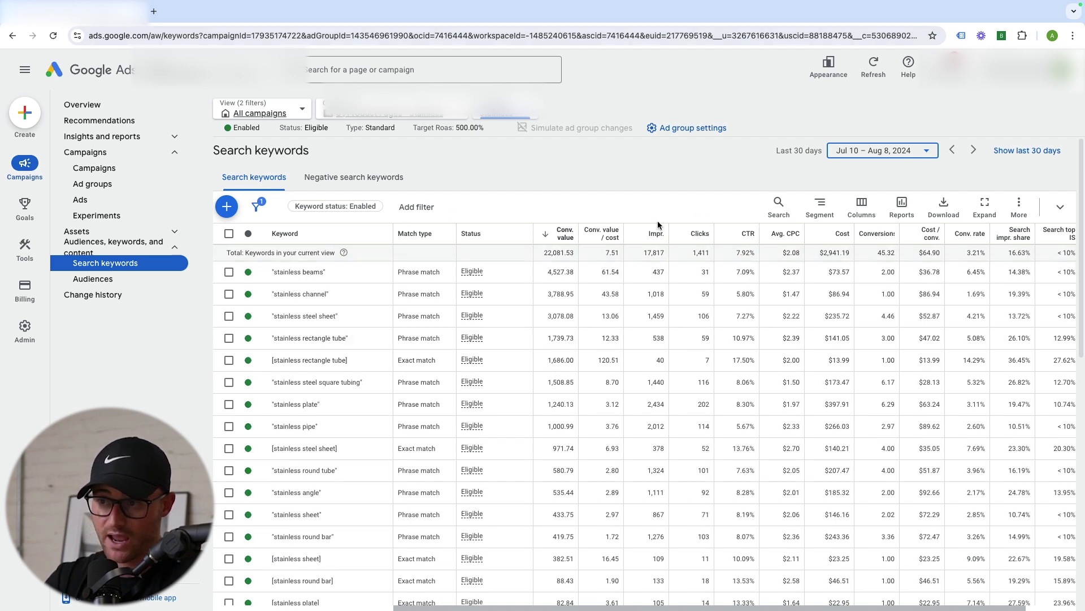
double_click(612, 253)
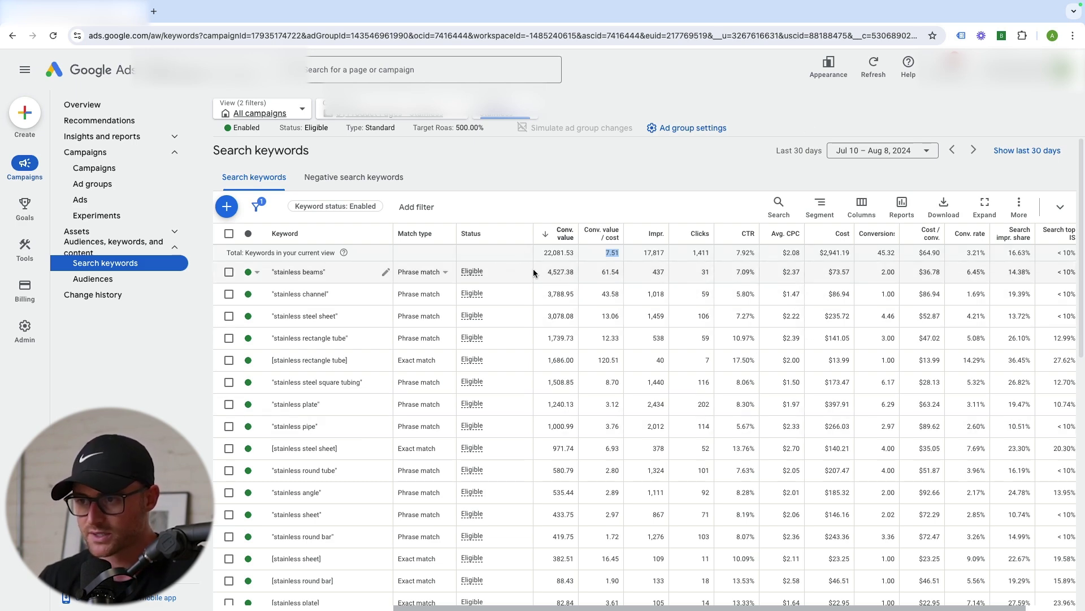
double_click(895, 253)
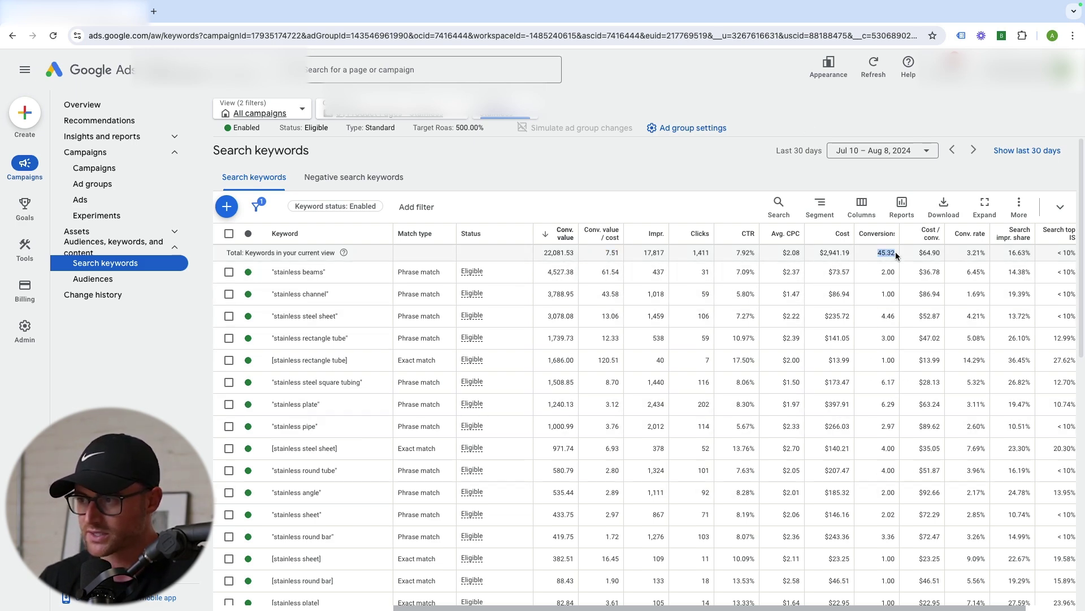
click(879, 233)
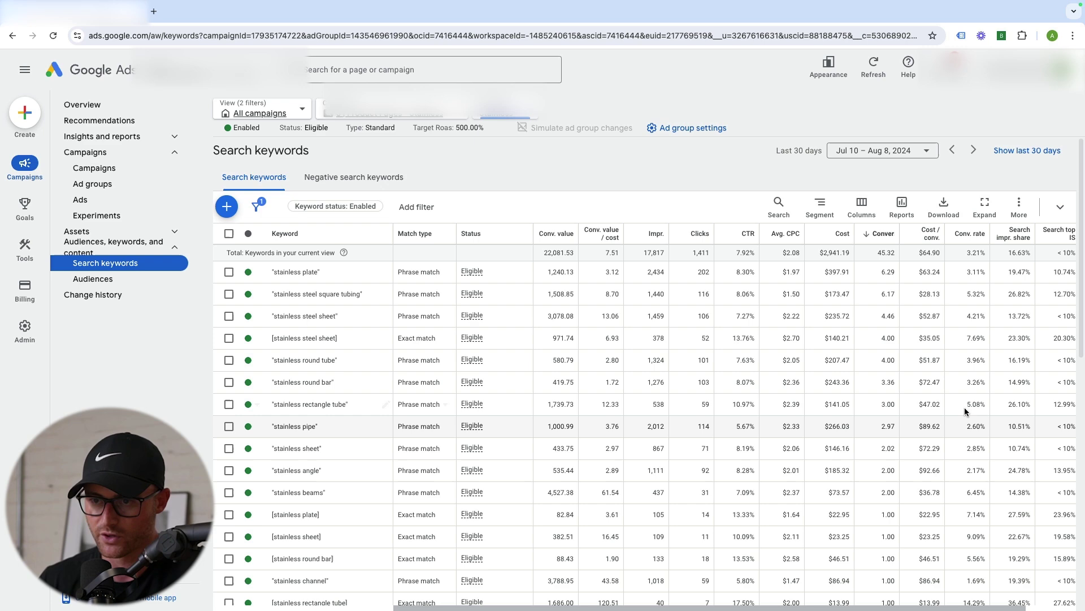
- Set the date range to May 1 – Aug 8, 2024 and check the search impression share of "stainless plate"
click(882, 151)
scroll(964, 298, up, 5)
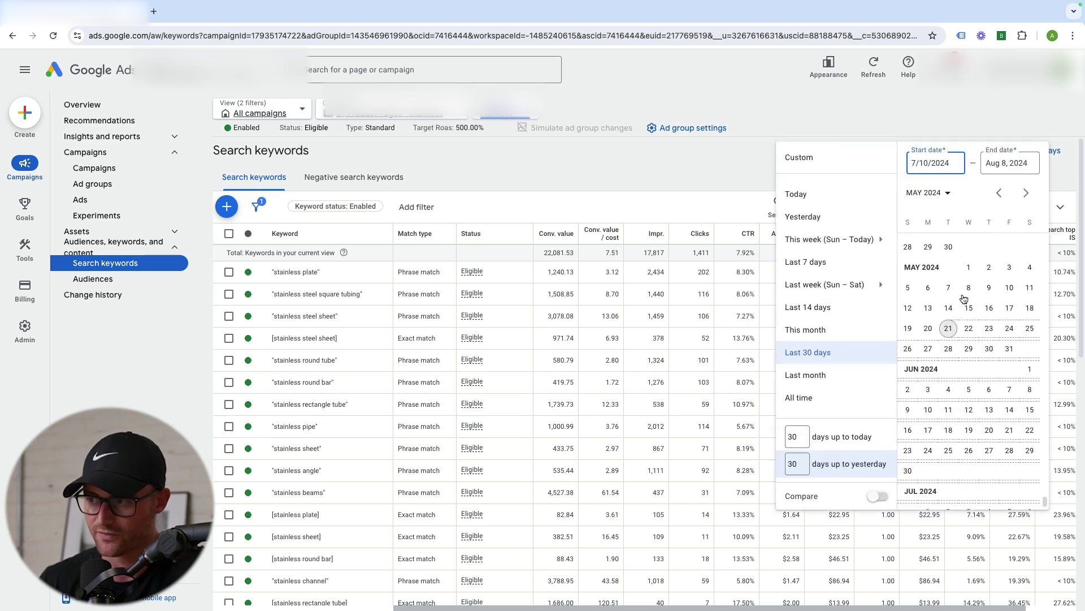
click(968, 267)
click(1026, 523)
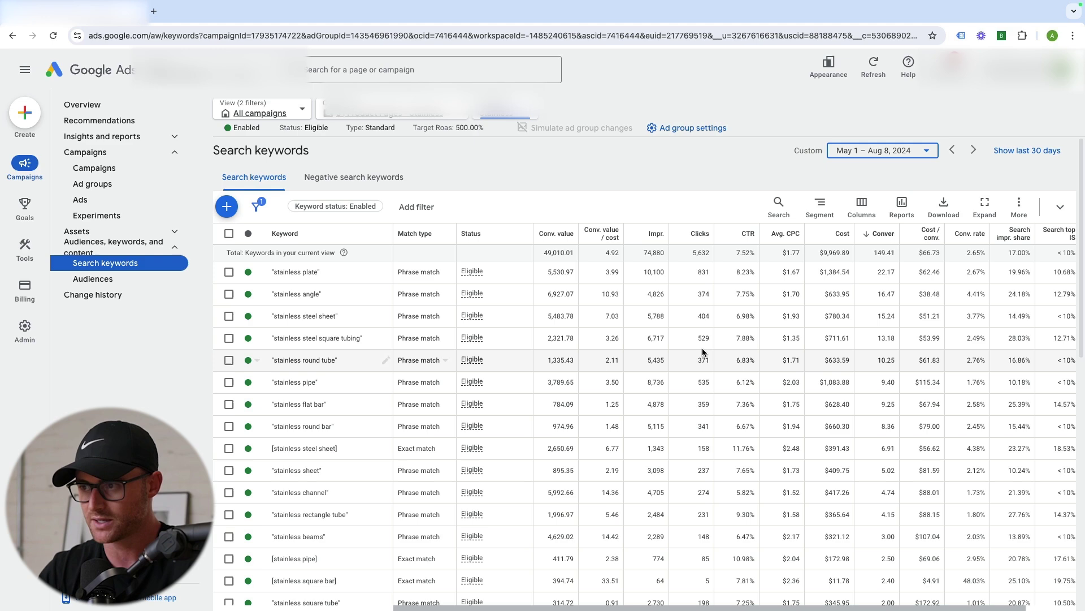
scroll(961, 330, right, 3)
double_click(920, 272)
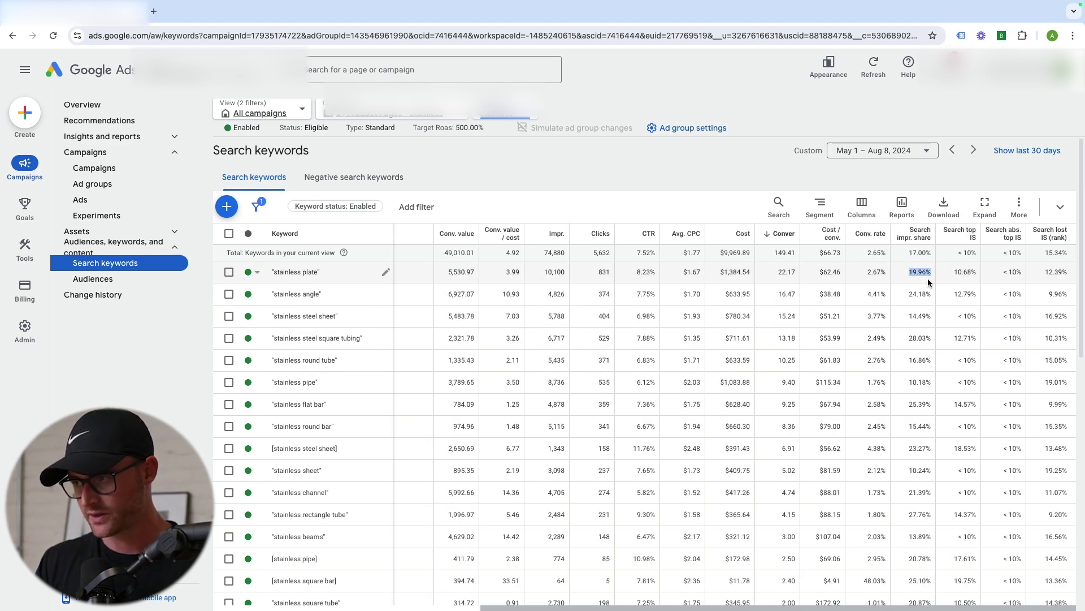
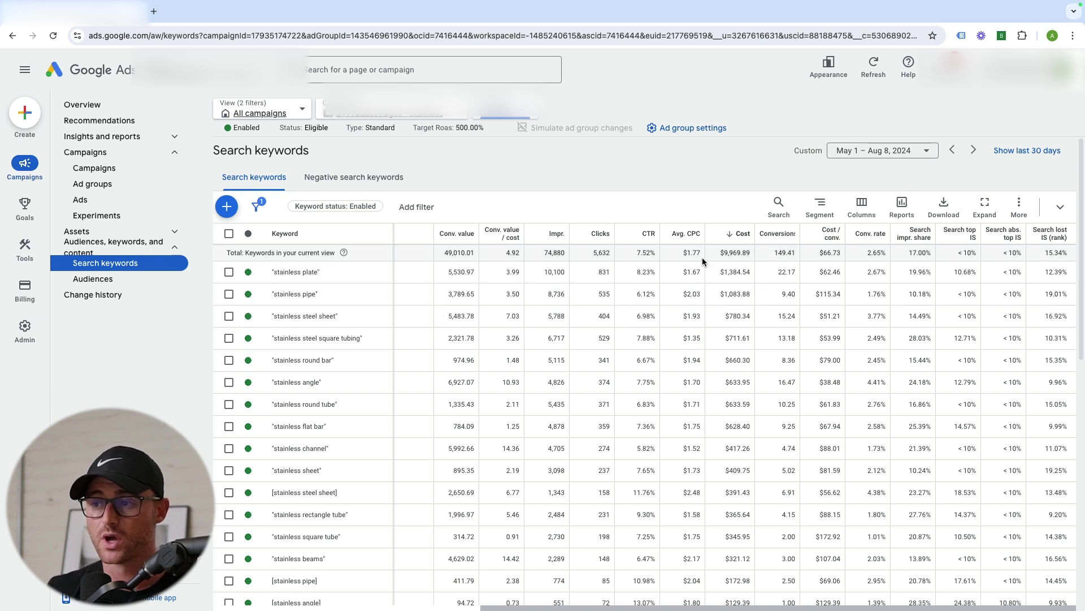
- Switch the keyword date range to the last 30 days and review the total conversion value / cost, conversions and average CPC
double_click(512, 253)
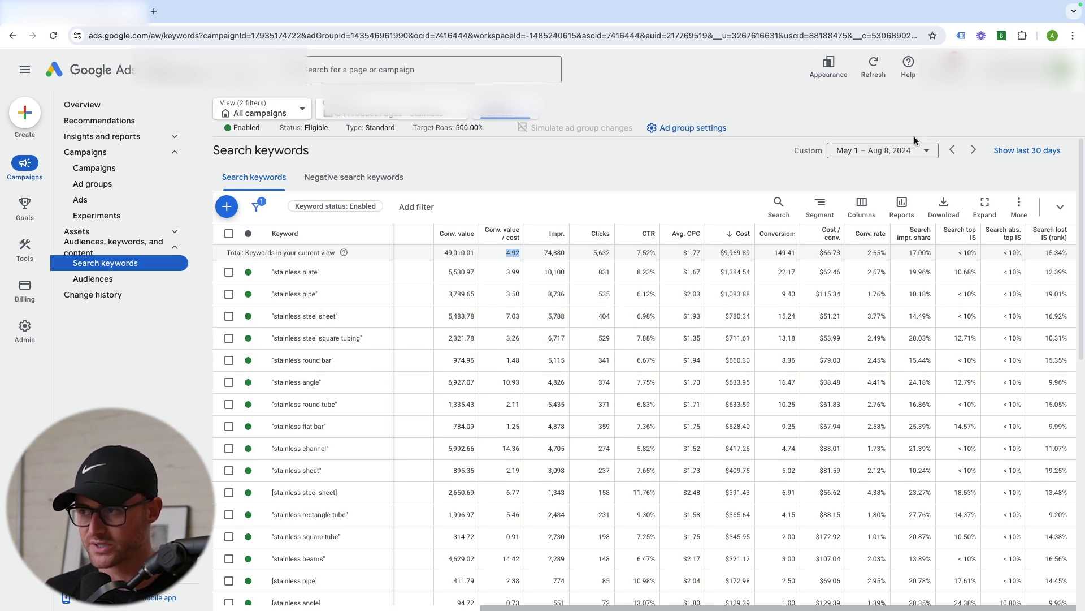
click(896, 150)
click(853, 362)
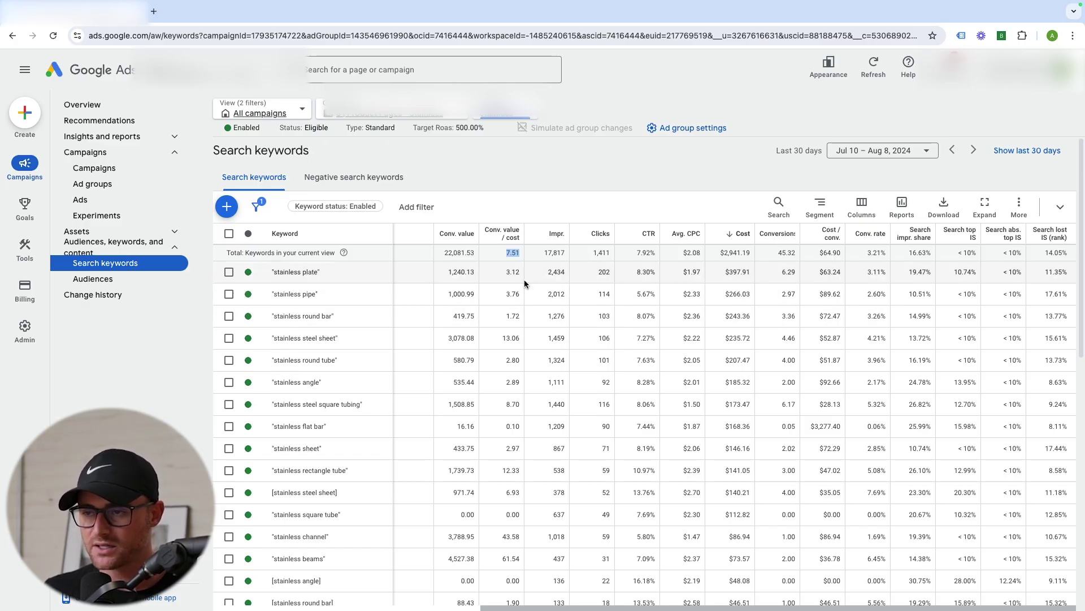
double_click(507, 253)
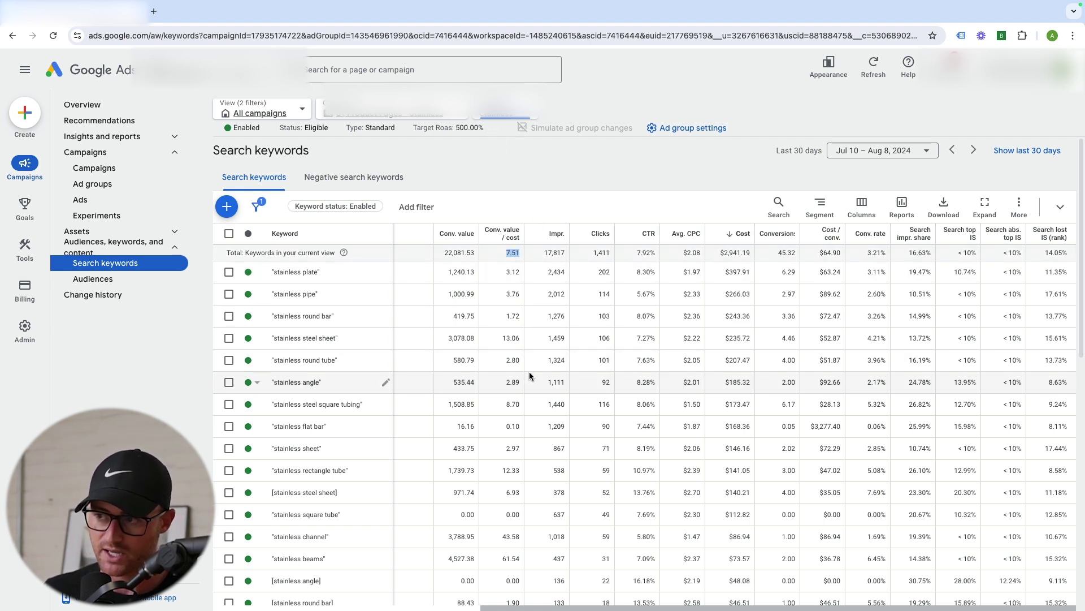
double_click(786, 252)
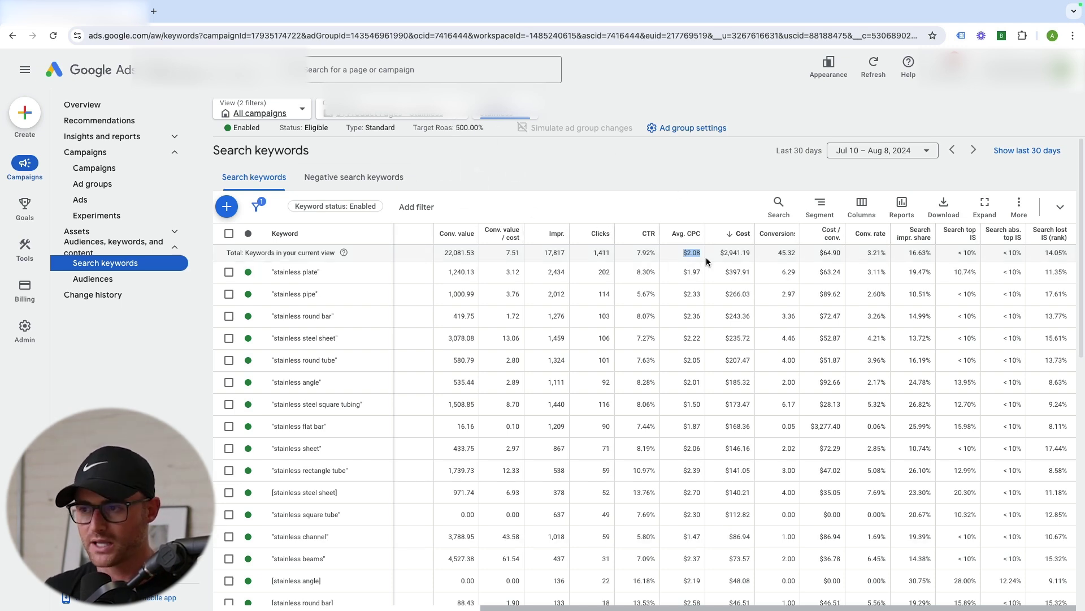
drag(752, 253, 684, 253)
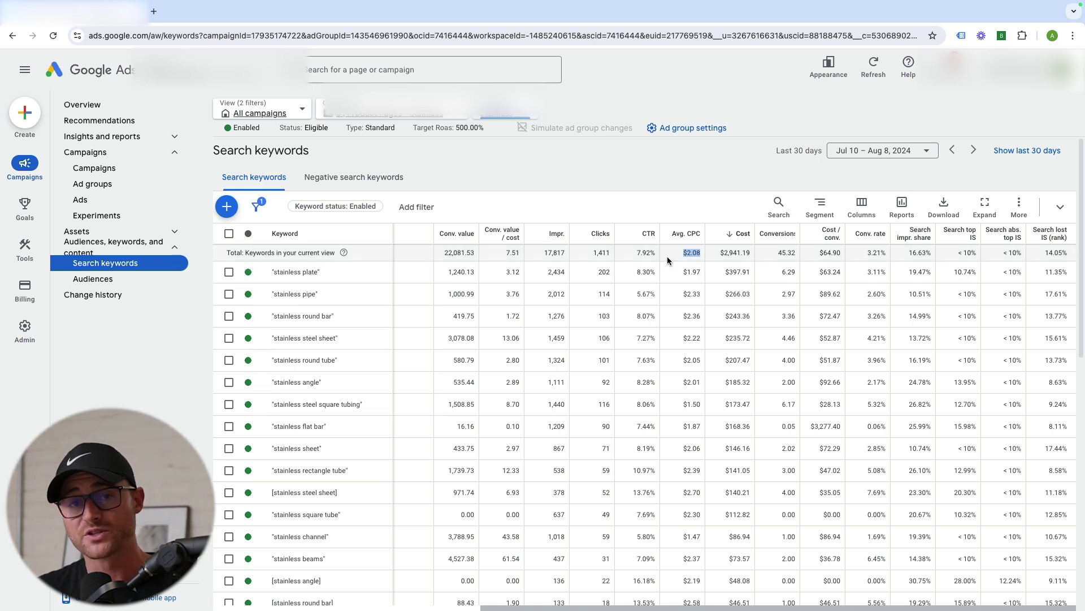
click(590, 254)
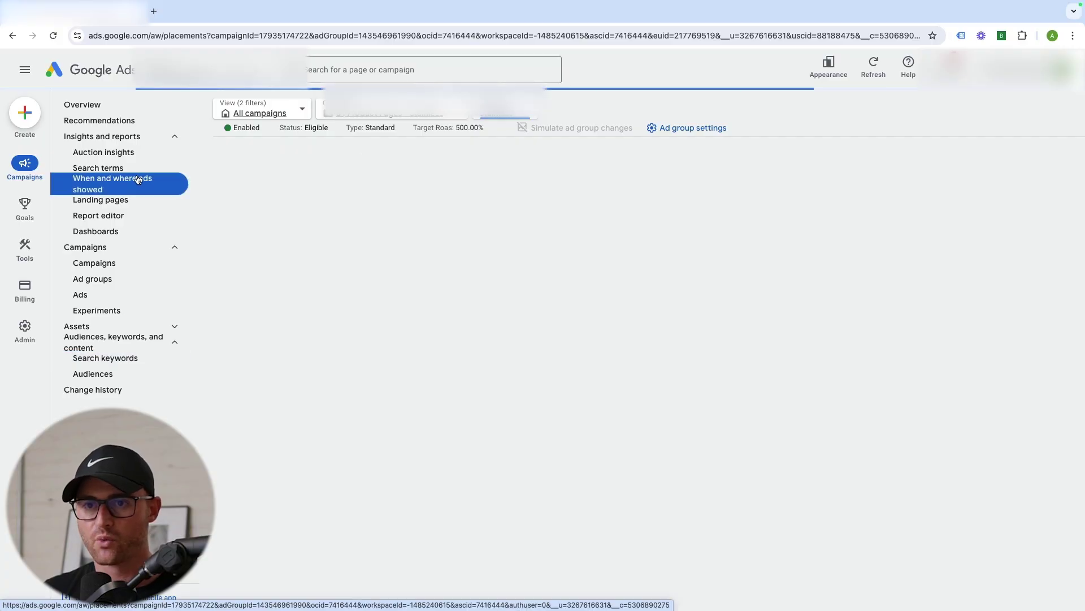
- Open the campaign's Audiences page and examine cost, conversions and conversion rate by age group in the demographics table
click(339, 176)
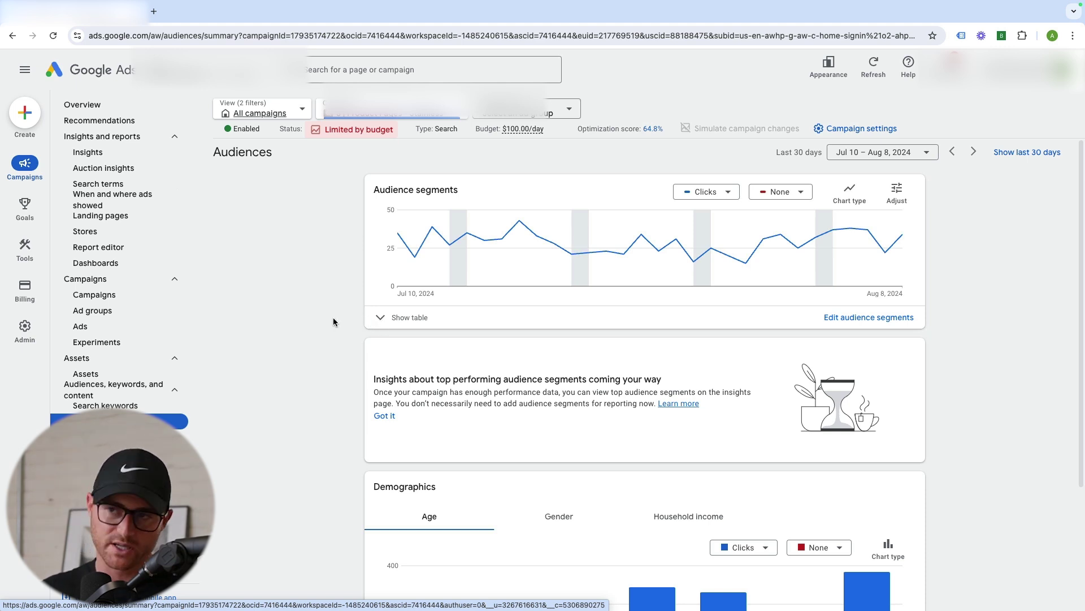
click(383, 318)
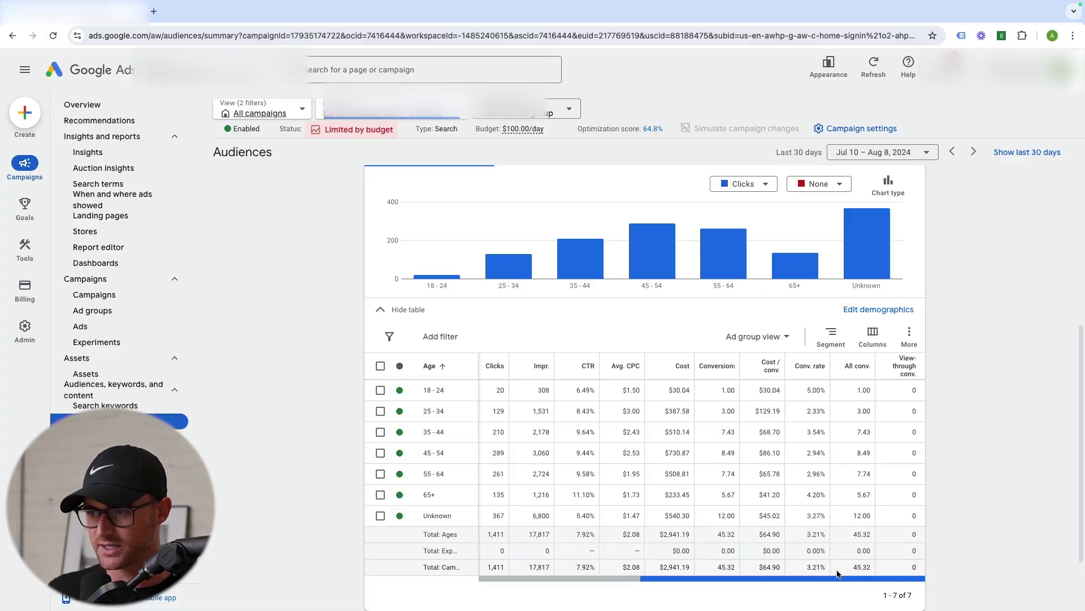
mouse_move(838, 577)
mouse_down()
mouse_move(675, 577)
mouse_move(842, 579)
mouse_up()
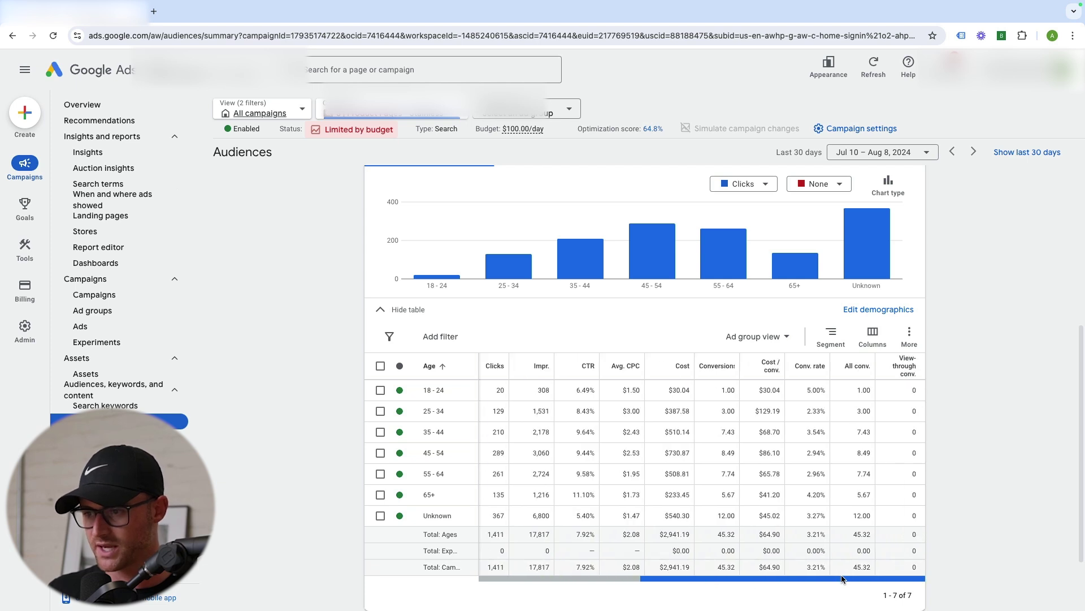
- Set the Audiences date range to May 1 – Aug 8, 2024 and review conversions, conversion value and conversion value / cost by age group
click(916, 153)
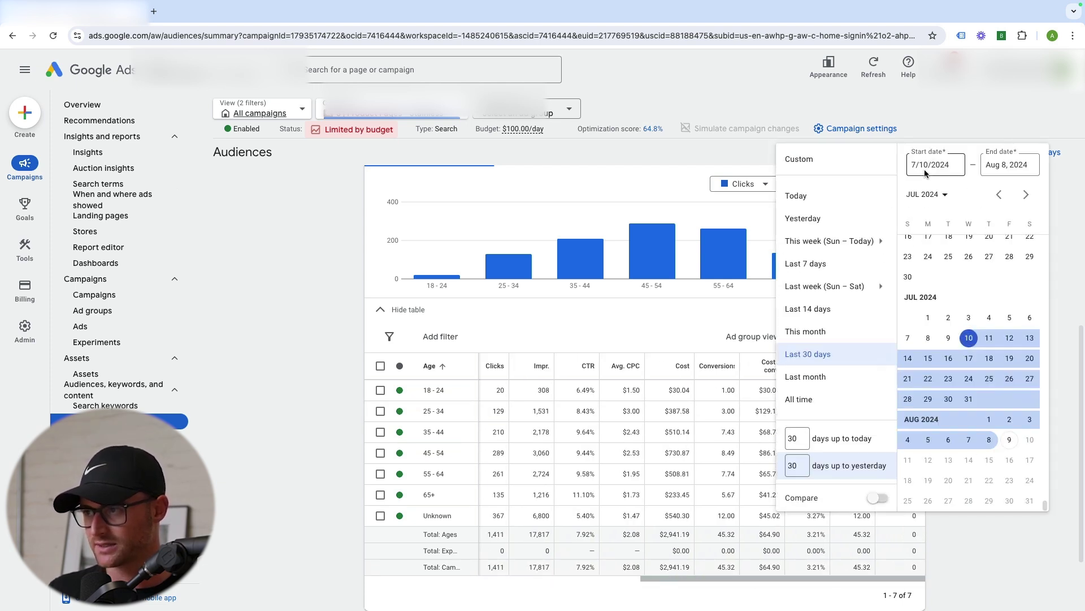
scroll(1006, 304, up, 5)
click(969, 250)
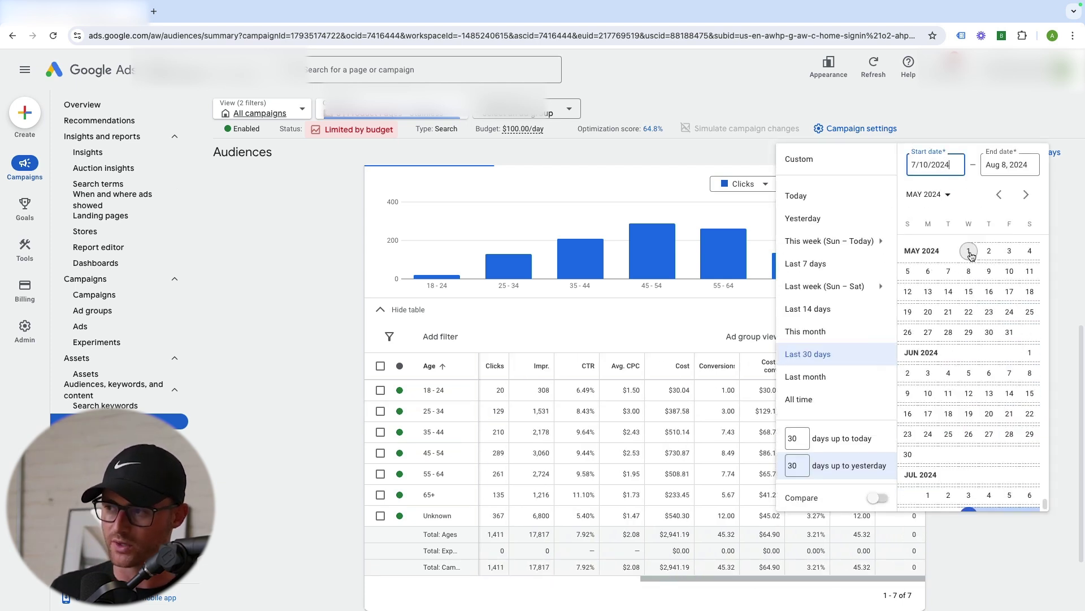
click(1023, 524)
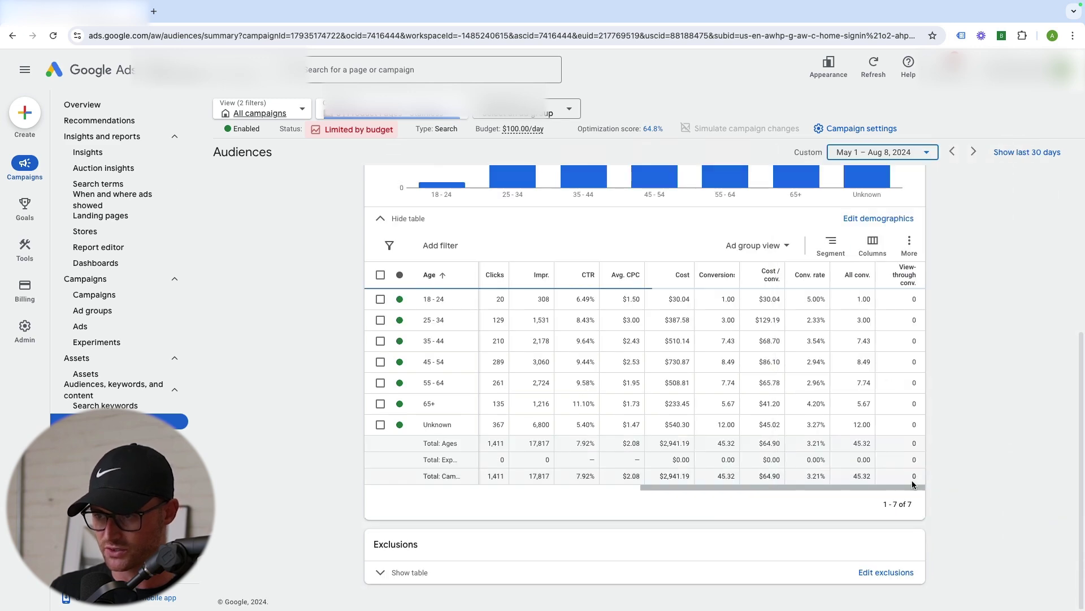
scroll(935, 477, down, 2)
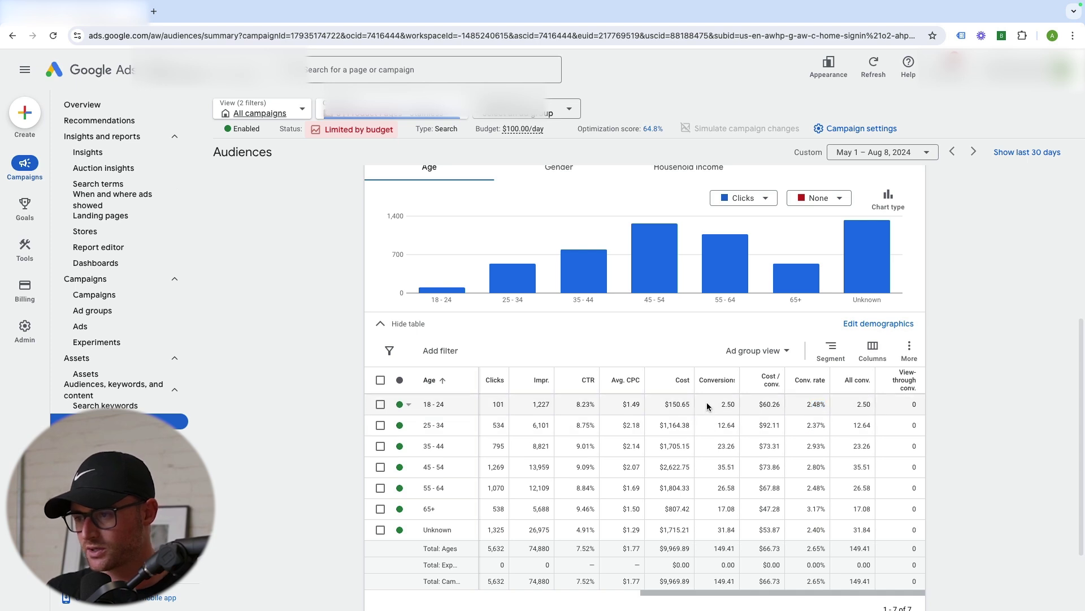
drag(812, 591, 650, 592)
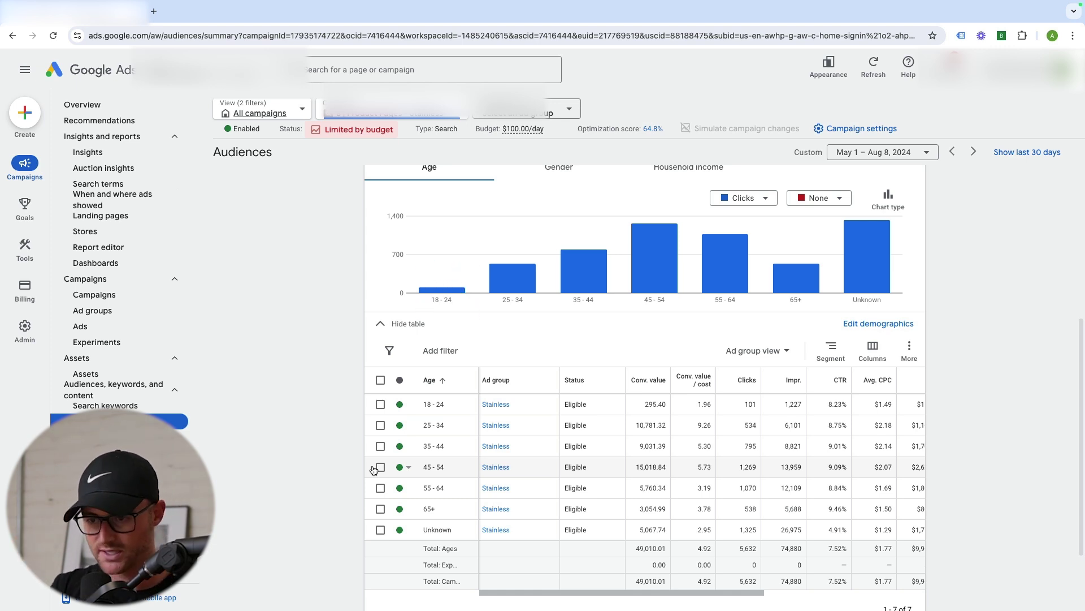
- Examine the demographics conversion value and conversion value / cost by household income and by gender, and return to the age breakdown
scroll(651, 356, up, 3)
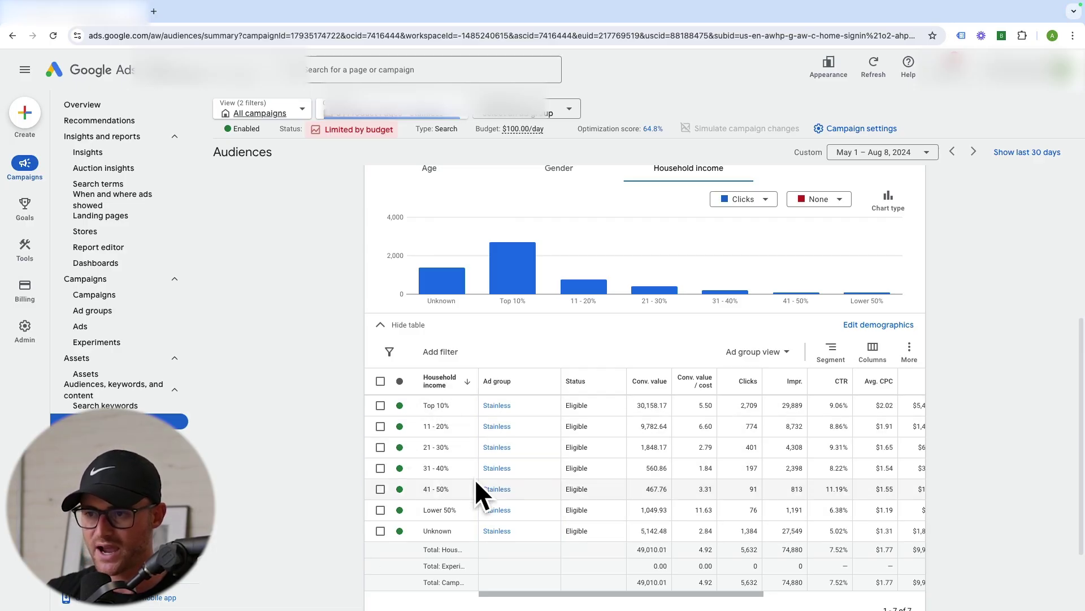
scroll(509, 497, up, 5)
click(578, 509)
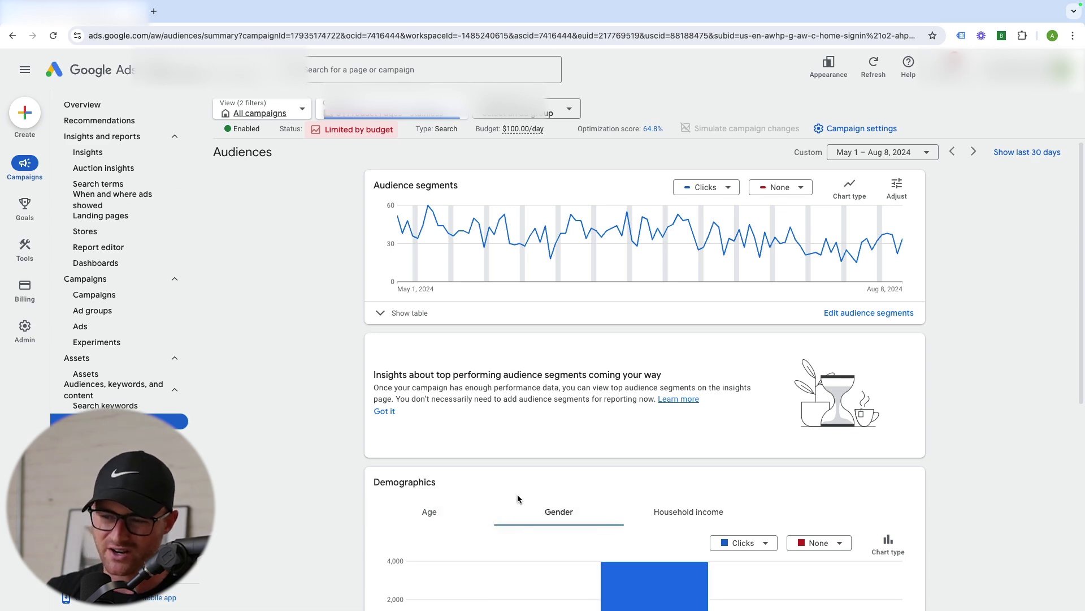
scroll(518, 494, down, 6)
scroll(589, 449, up, 3)
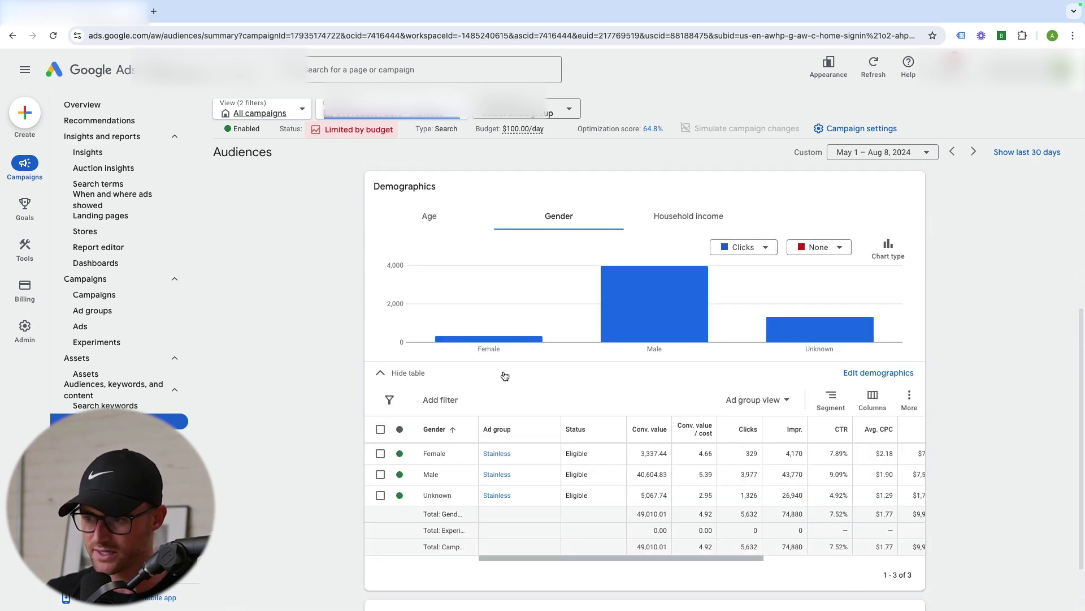
click(440, 305)
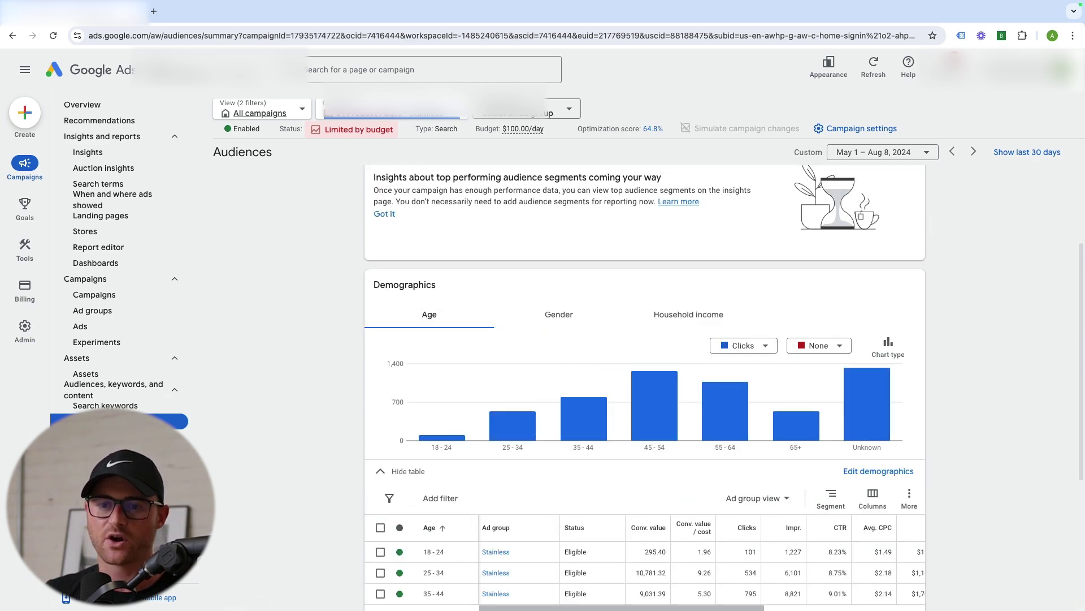
- Open the campaign's Locations page
click(130, 435)
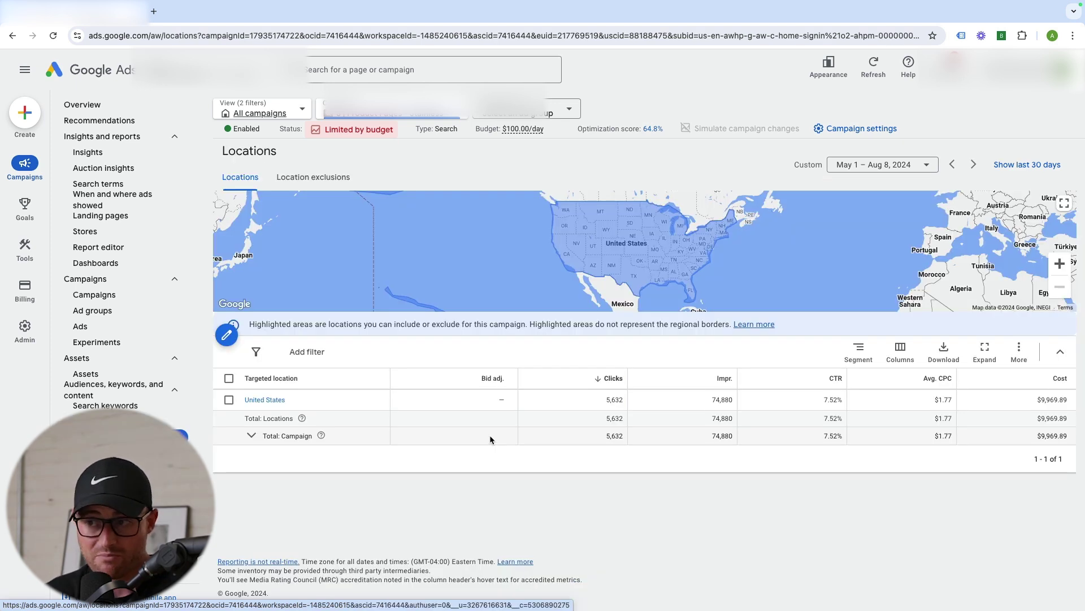